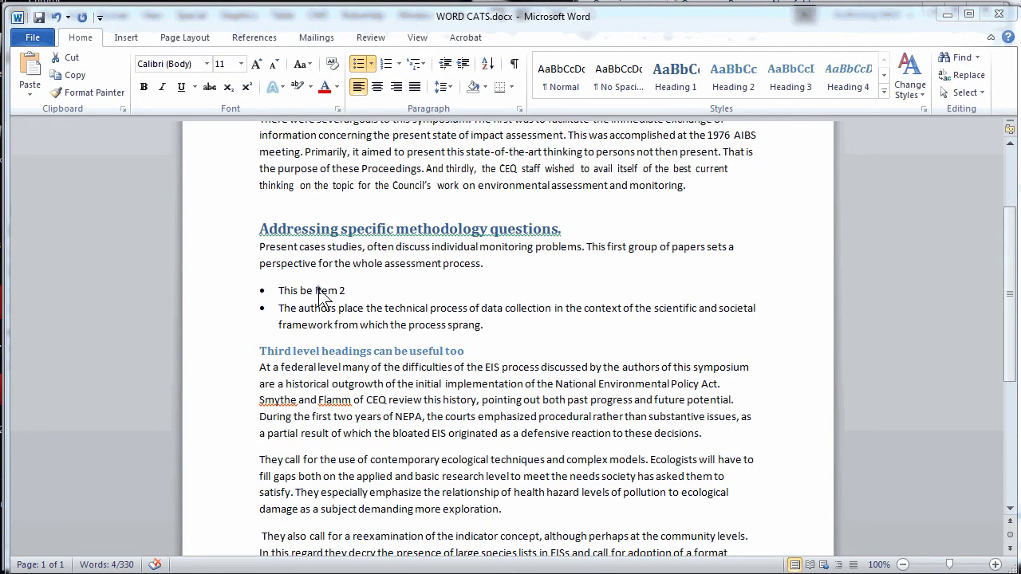
# Number the two bullet items, then apply the heading-linked multilevel list style
pyautogui.moveTo(317, 290); pyautogui.dragTo(329, 302)
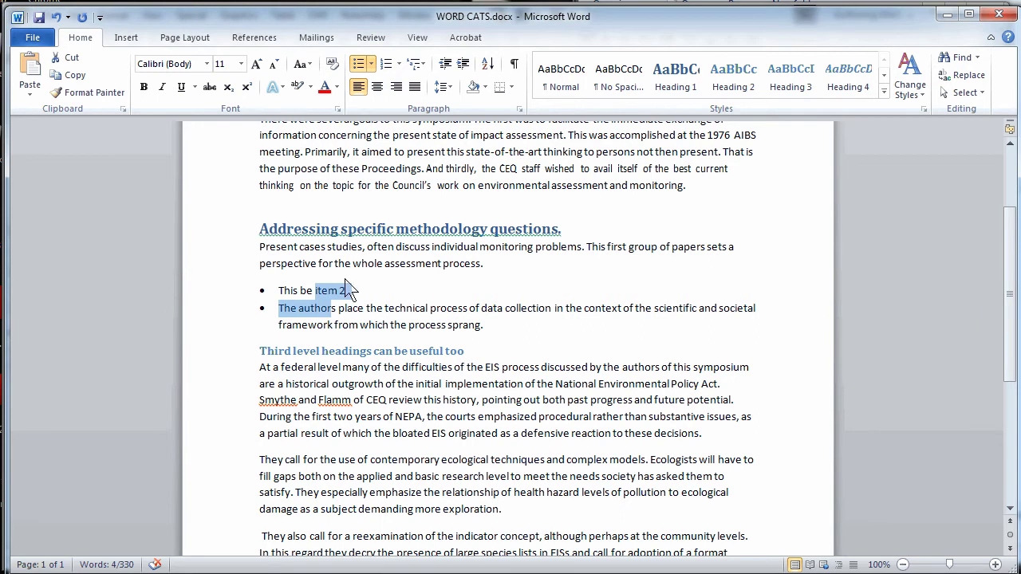
pyautogui.click(386, 64)
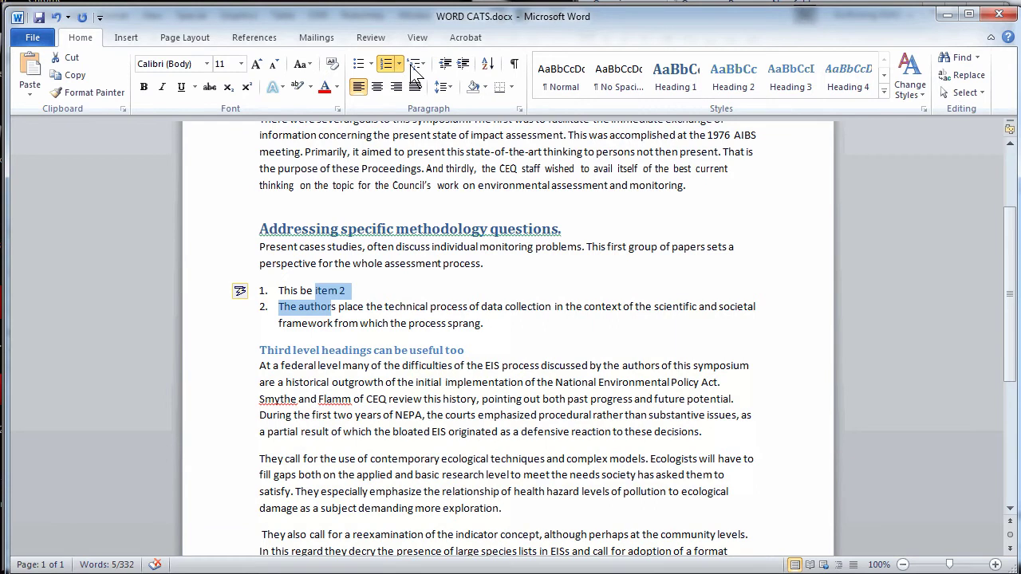
pyautogui.click(421, 65)
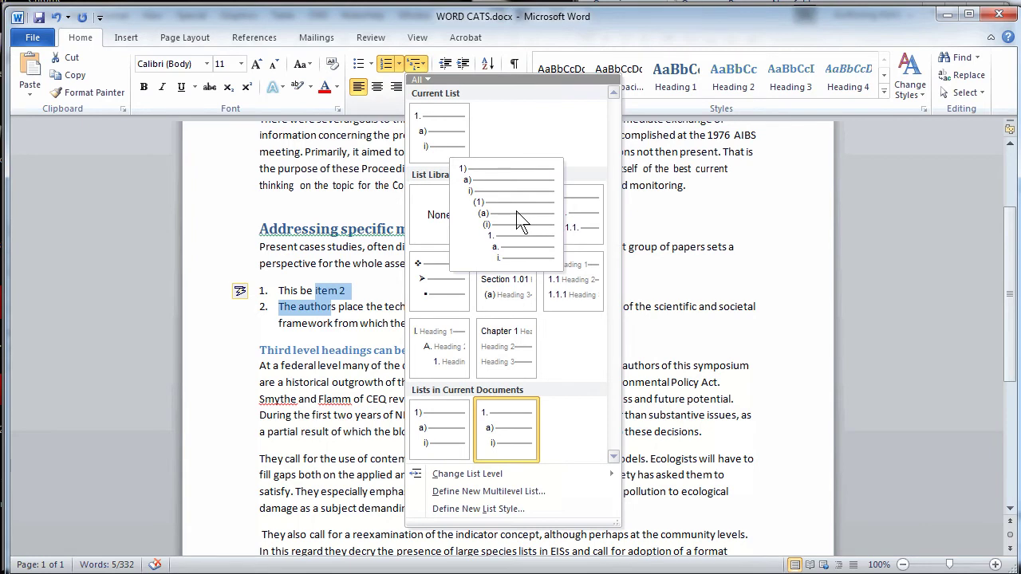
pyautogui.moveTo(505, 279)
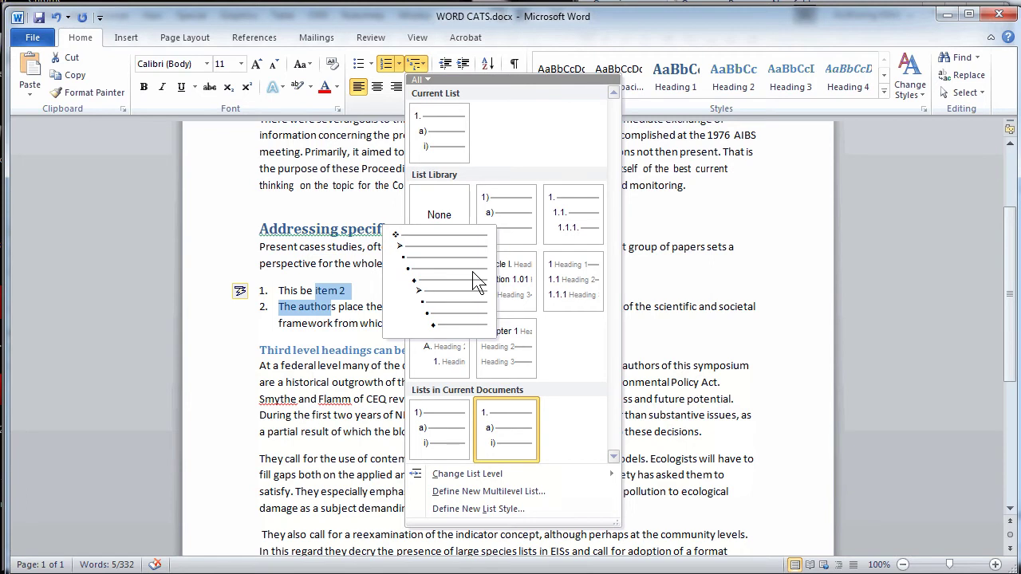
pyautogui.click(570, 302)
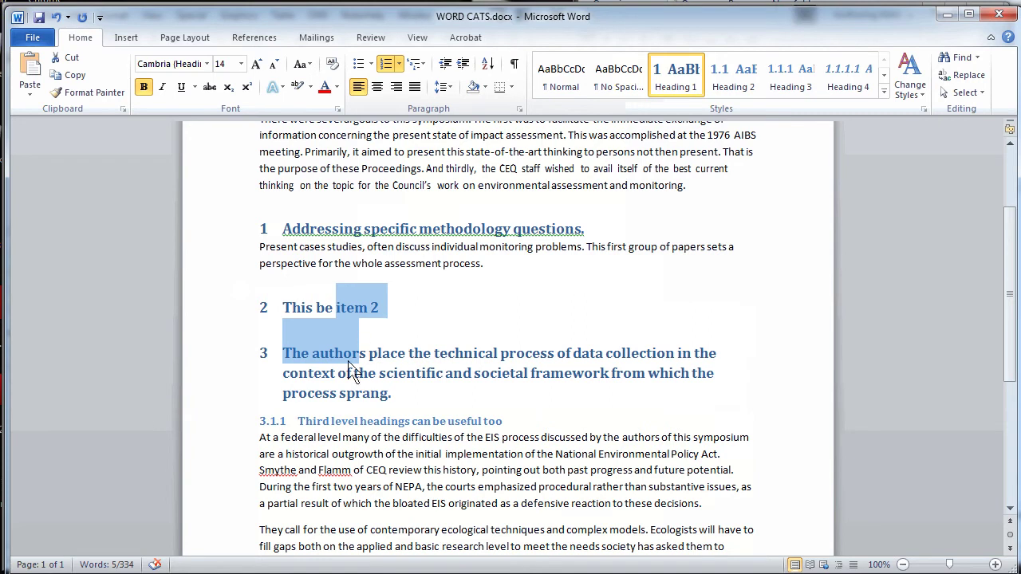
# Undo the heading numbering and apply the 1), a), i) multilevel list
pyautogui.hotkey('ctrl', 'z')
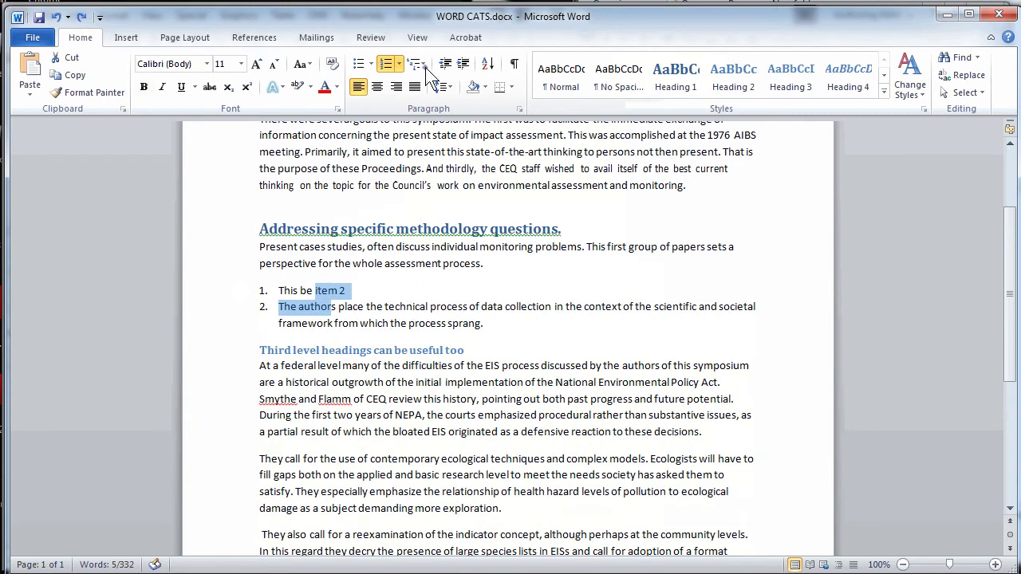
pyautogui.click(425, 67)
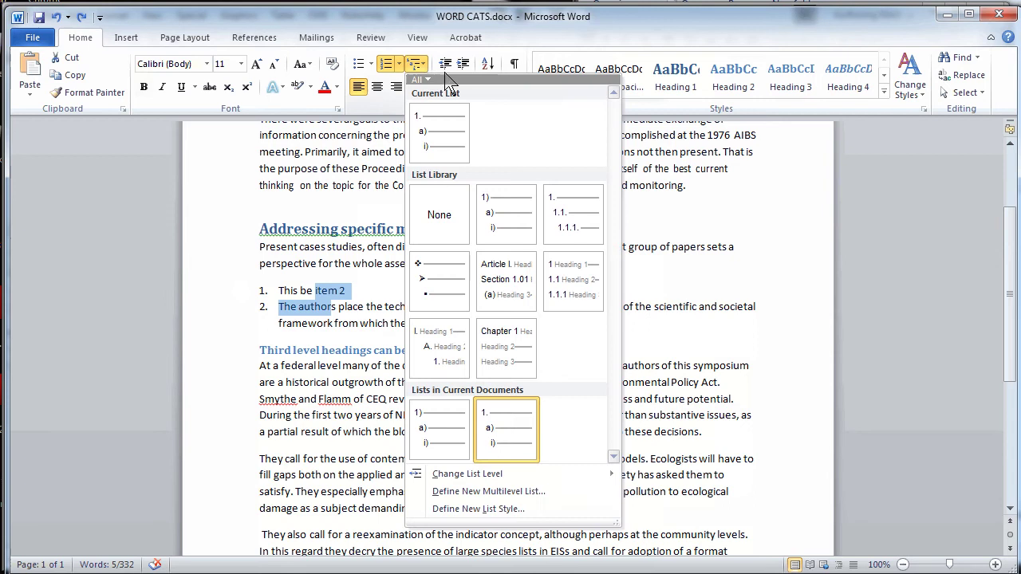
pyautogui.click(492, 234)
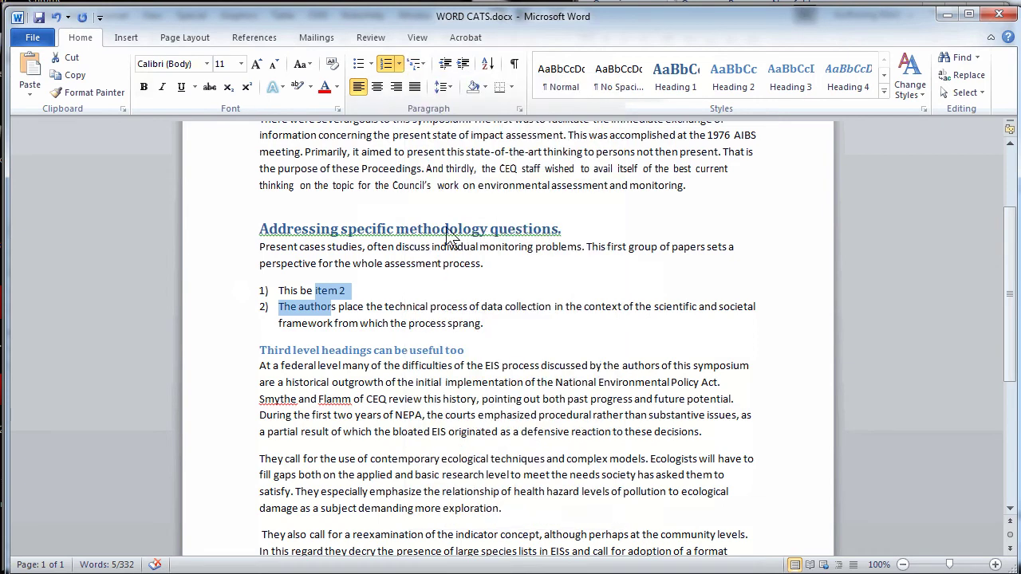
# Add sub-item 'Two item' under item 1, with third-level item 'third' beneath it
pyautogui.click(363, 293)
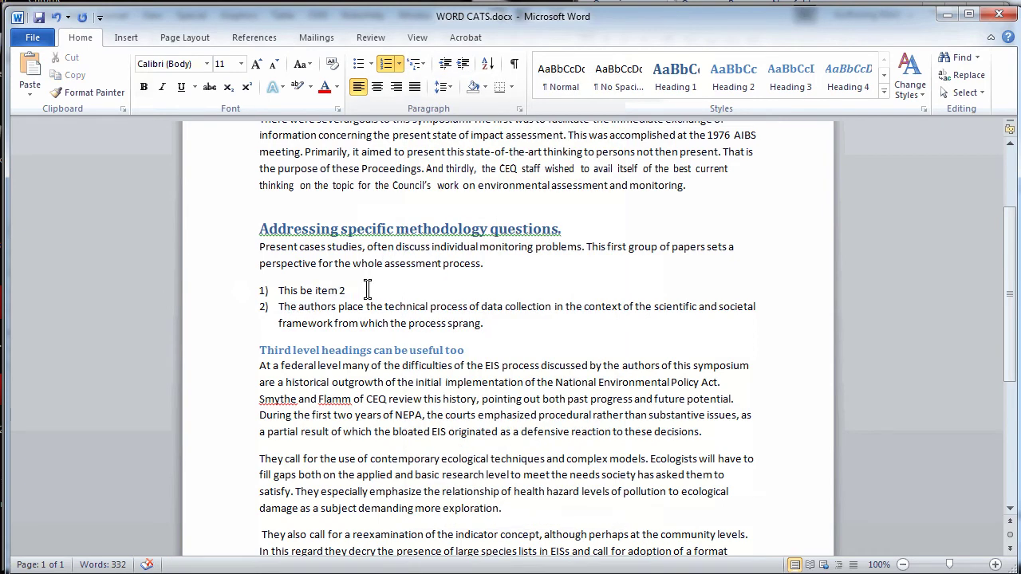
pyautogui.press('Return')
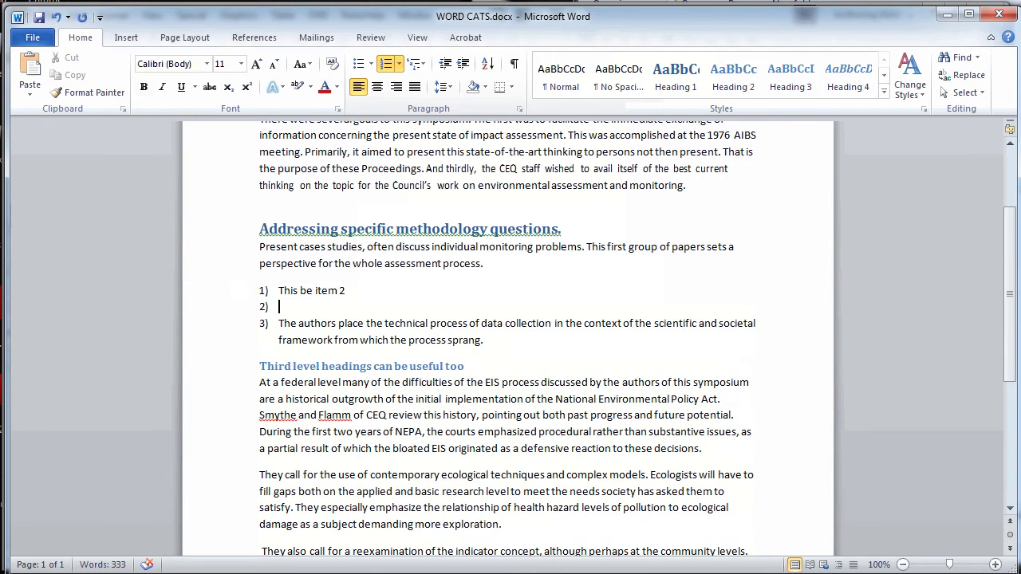
pyautogui.write('Two item')
pyautogui.click(463, 64)
pyautogui.press('Return')
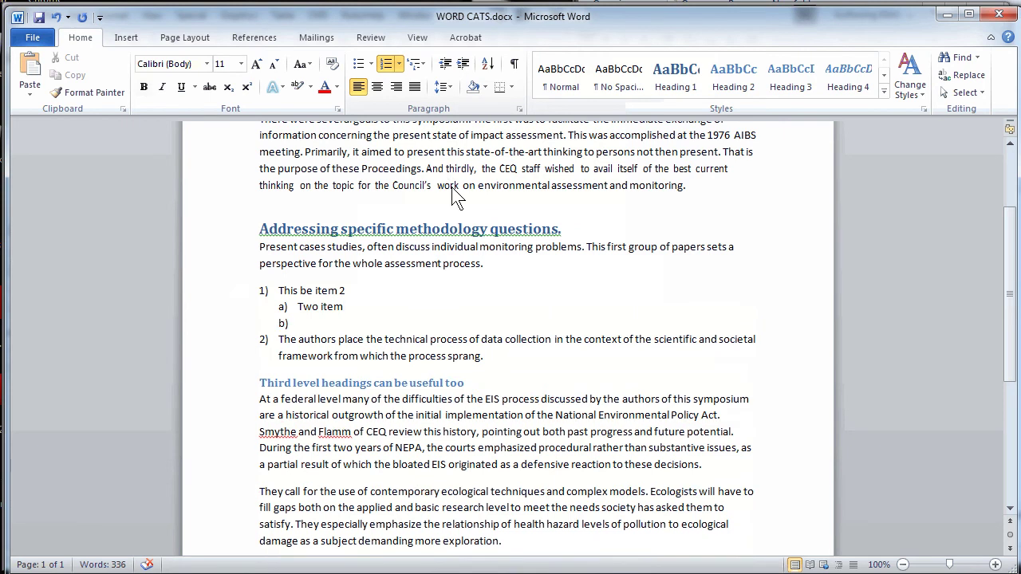
pyautogui.click(462, 68)
pyautogui.write('thir')
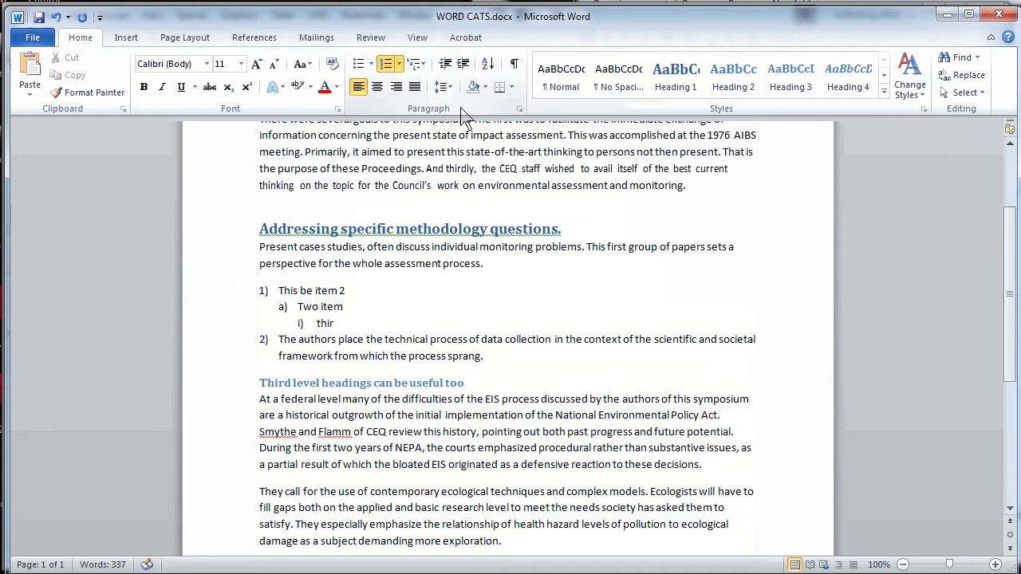
pyautogui.write('d')
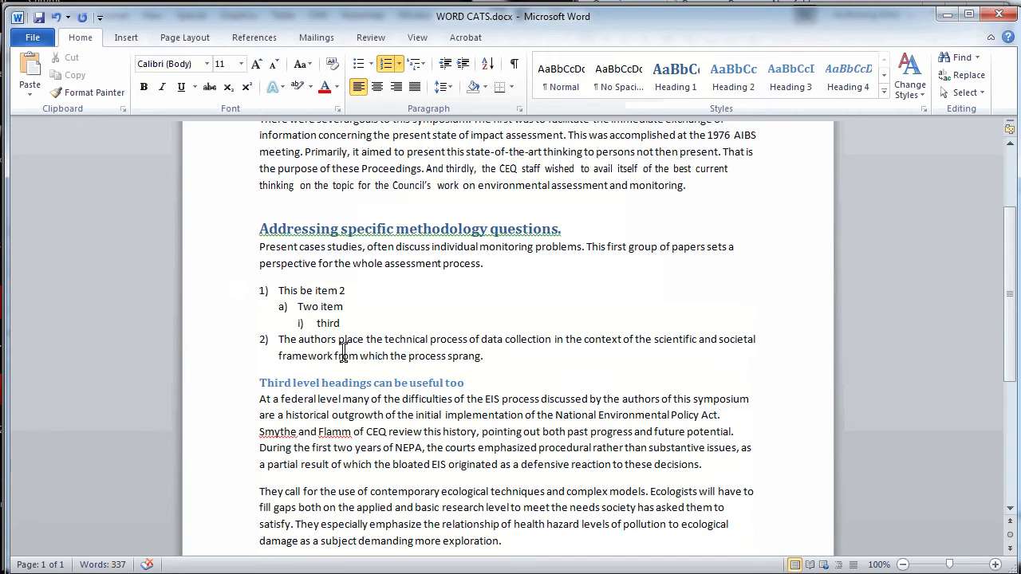
pyautogui.moveTo(317, 290); pyautogui.dragTo(326, 303)
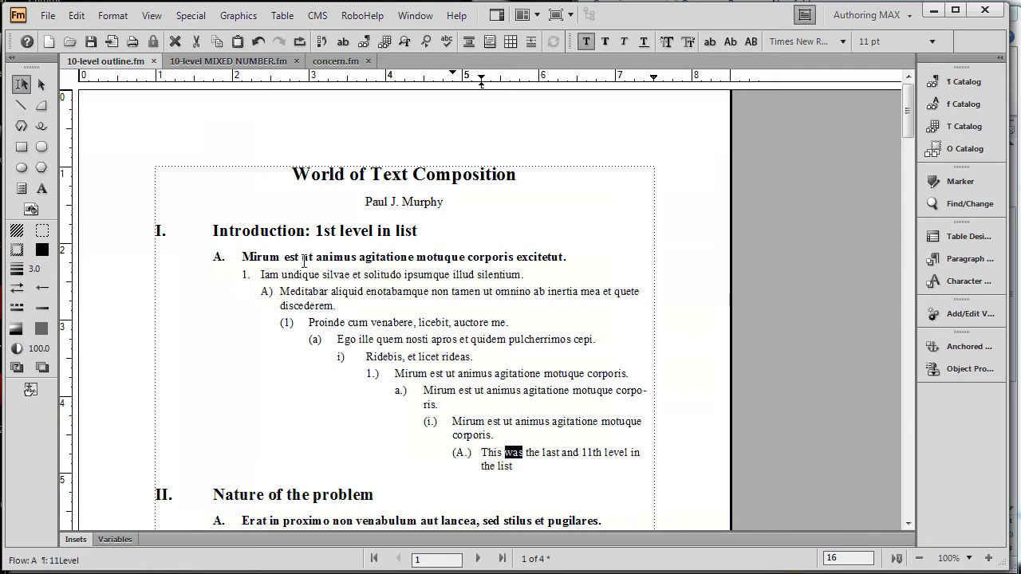
# Open the Paragraph Catalog and select the word 'last' in the final list item
pyautogui.moveTo(305, 232); pyautogui.dragTo(500, 471)
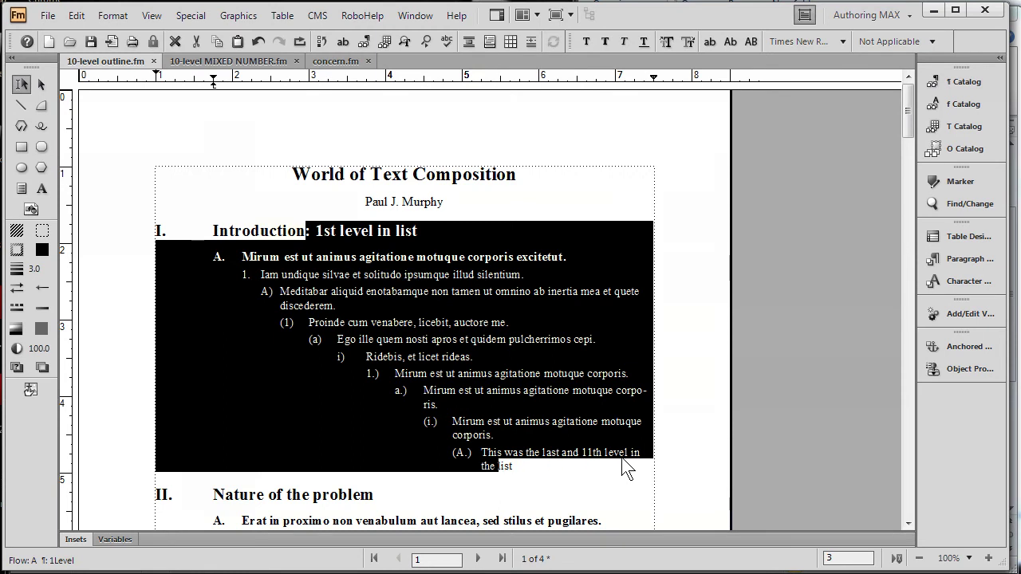
pyautogui.click(931, 85)
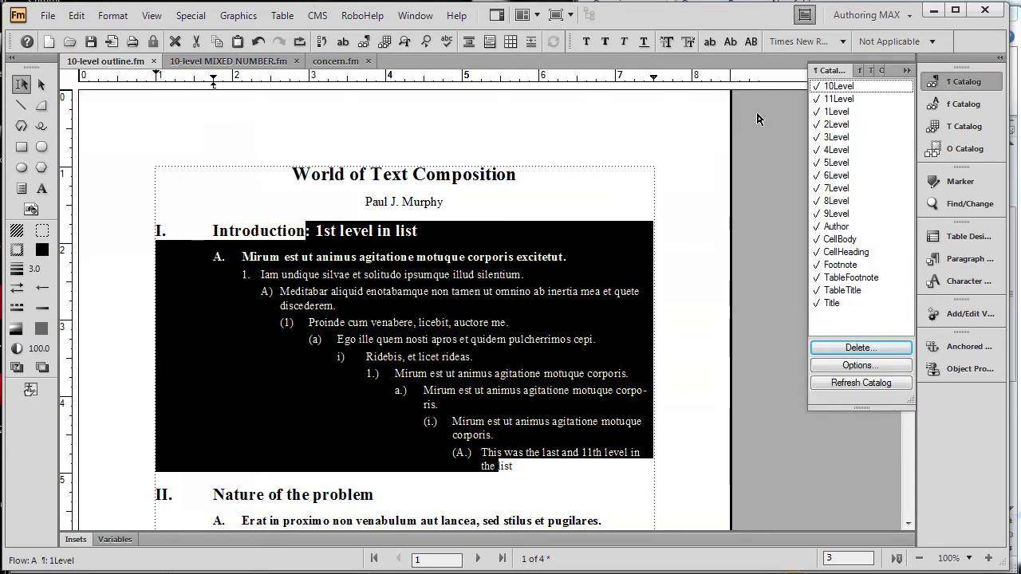
pyautogui.doubleClick(555, 455)
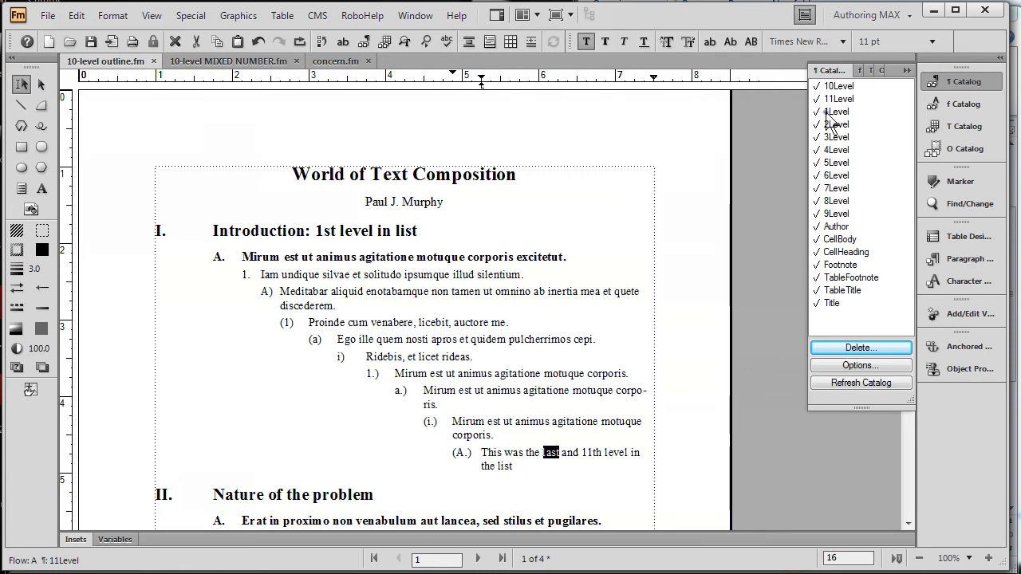
# Tag the final item with each format from 1Level through 11Level, finishing at 11Level (A.)
pyautogui.click(828, 112)
pyautogui.click(834, 126)
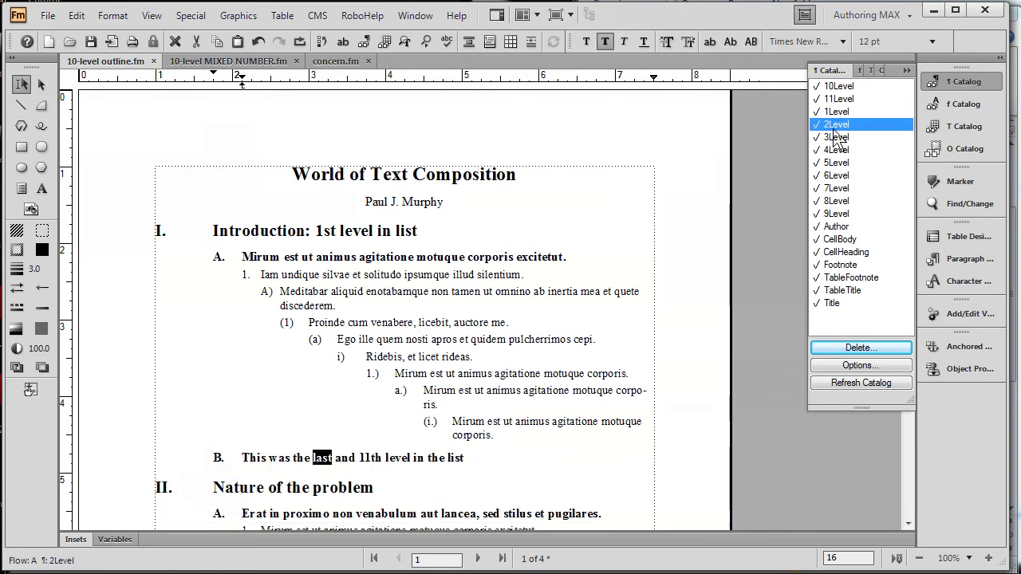
pyautogui.click(836, 138)
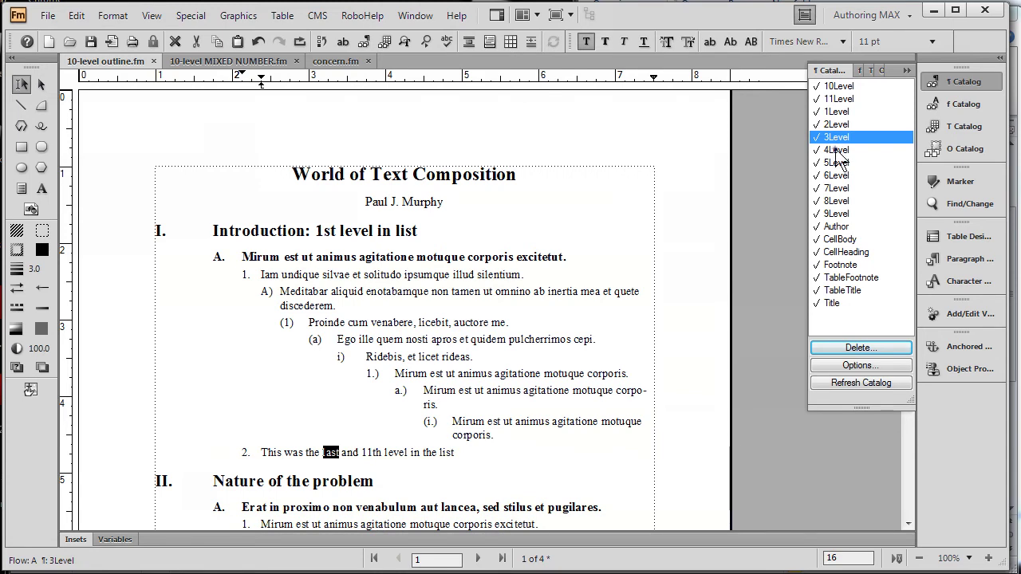
pyautogui.click(836, 150)
pyautogui.click(839, 162)
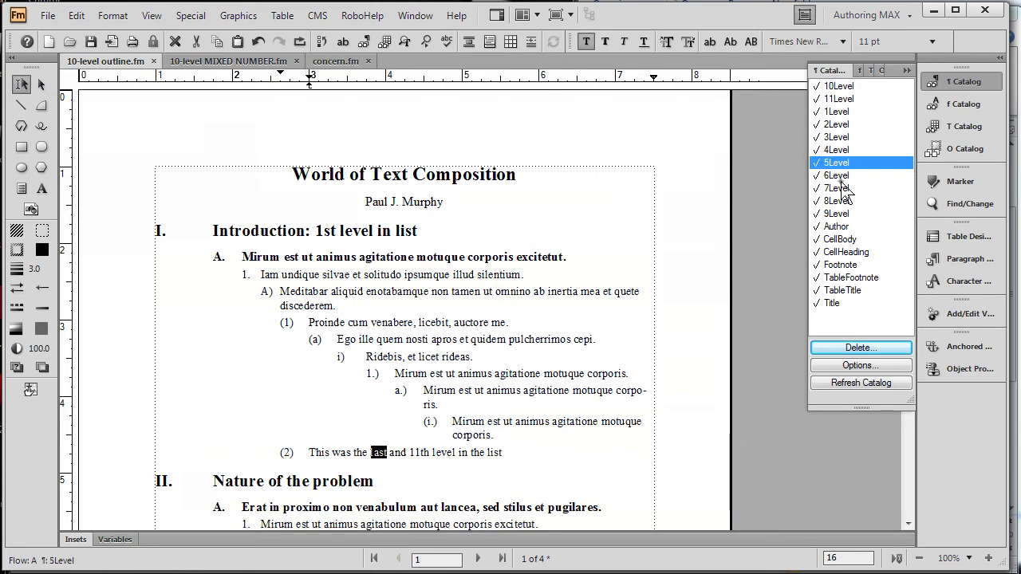
pyautogui.click(840, 176)
pyautogui.click(842, 188)
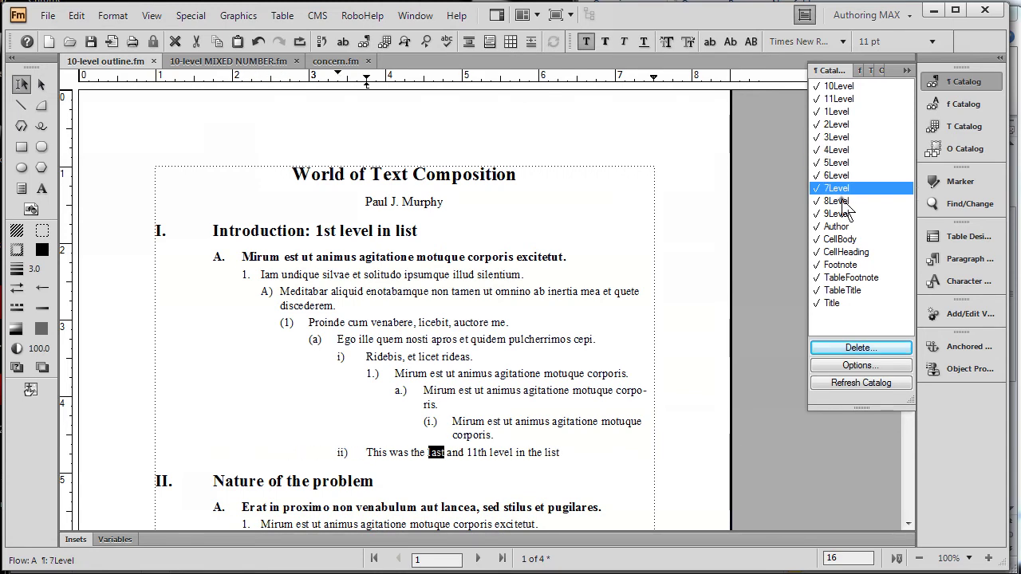
pyautogui.click(842, 201)
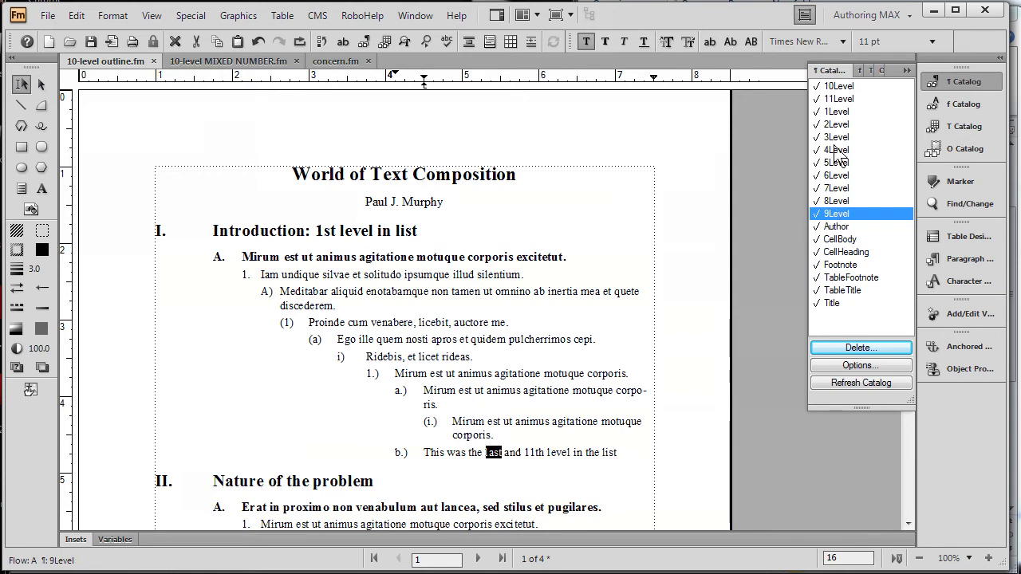
pyautogui.click(837, 87)
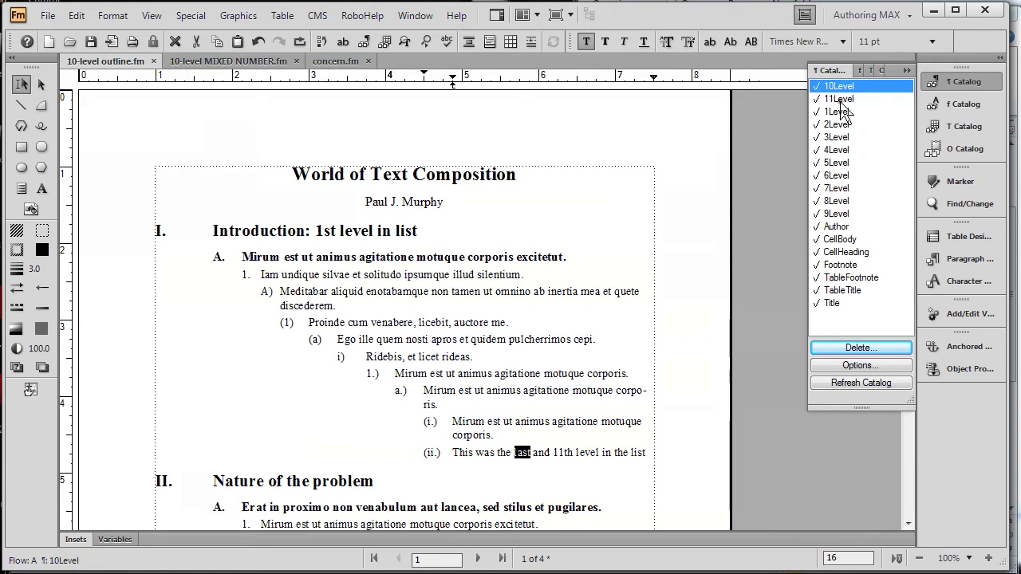
pyautogui.click(841, 101)
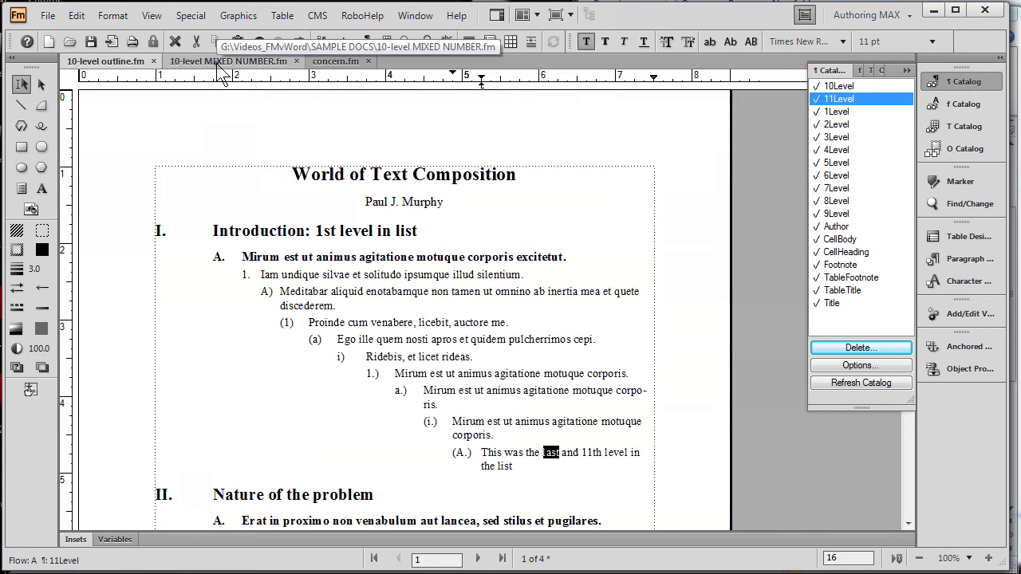
pyautogui.click(217, 64)
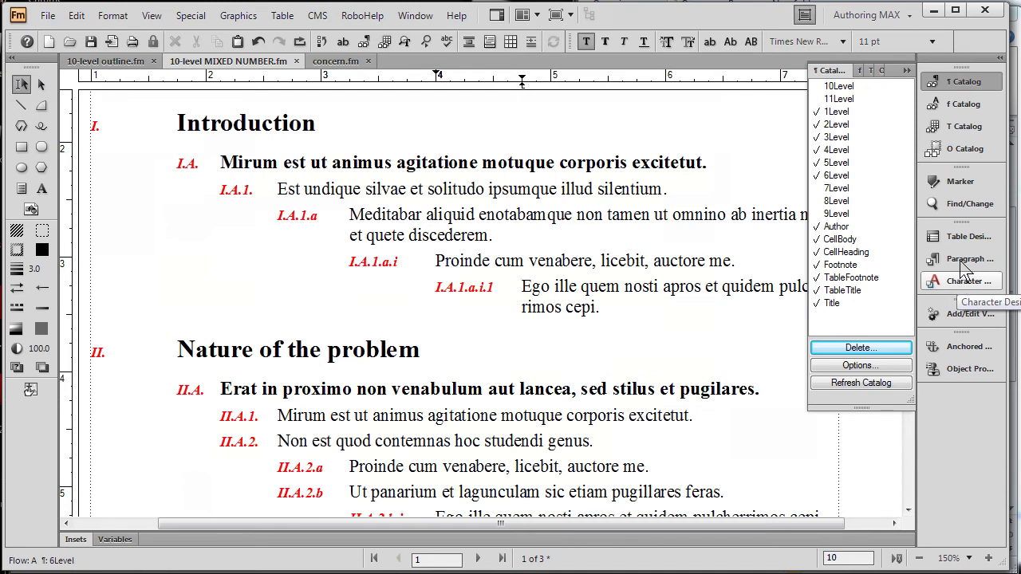
pyautogui.click(965, 264)
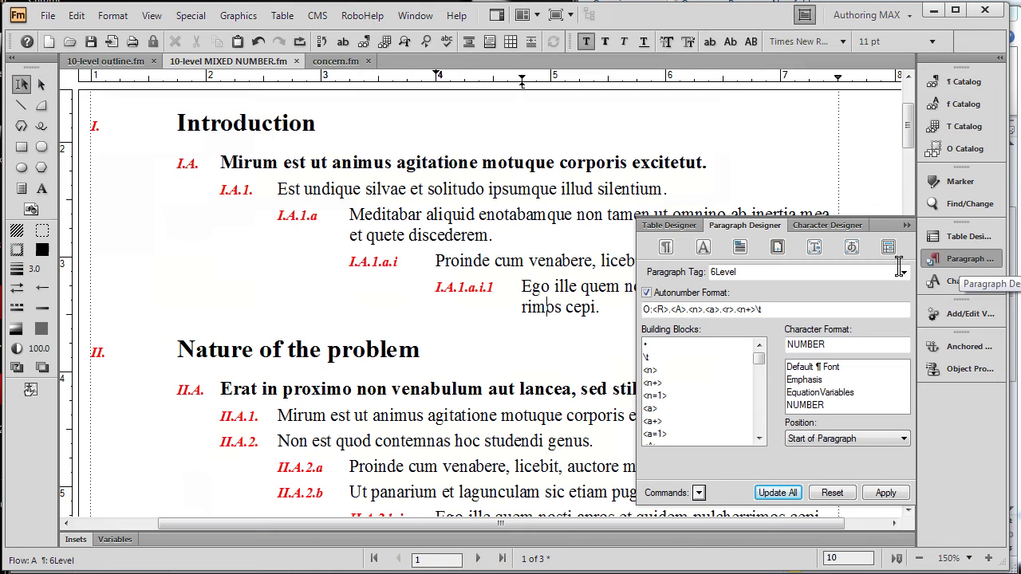
pyautogui.moveTo(837, 344); pyautogui.dragTo(774, 351)
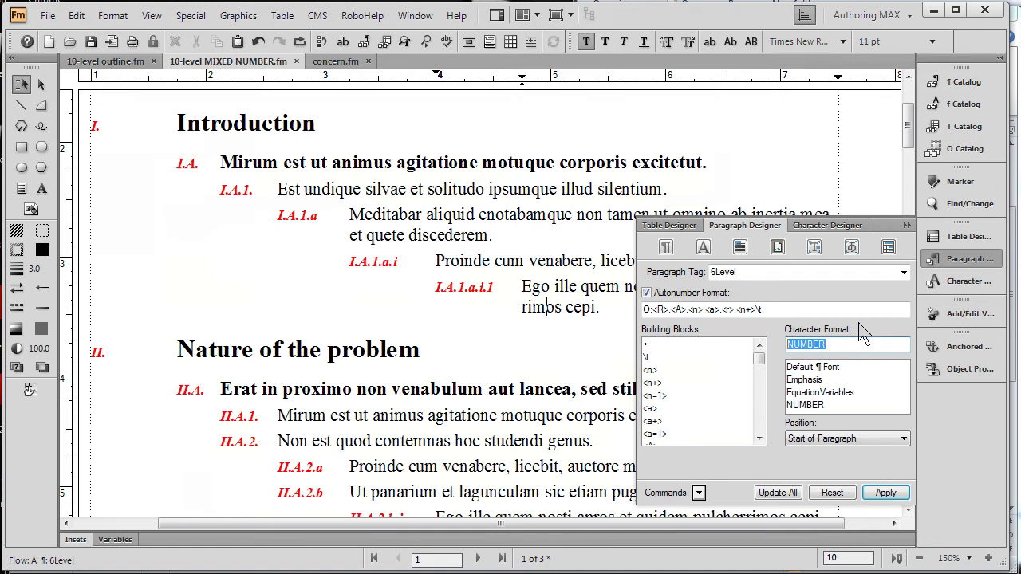
pyautogui.click(905, 226)
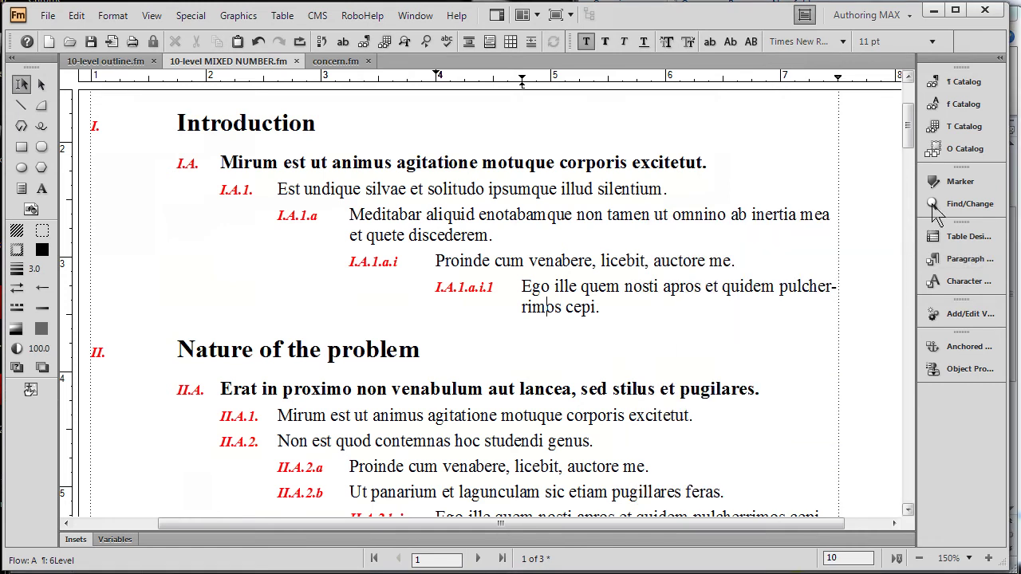
# Set the NUMBER character format to Regular angle and Blue colour
pyautogui.click(949, 111)
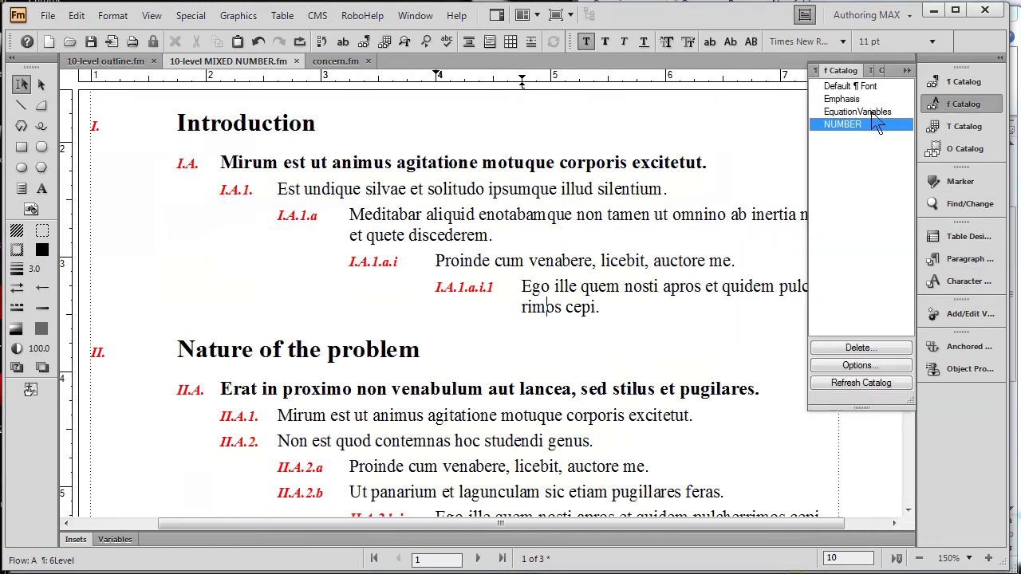
pyautogui.hotkey('ctrl', 'd')
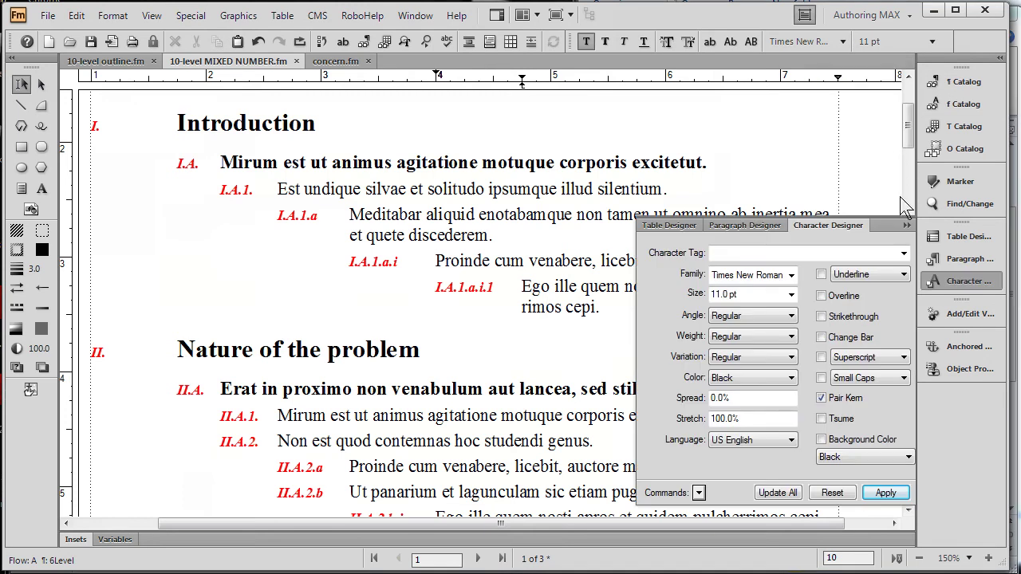
pyautogui.click(904, 253)
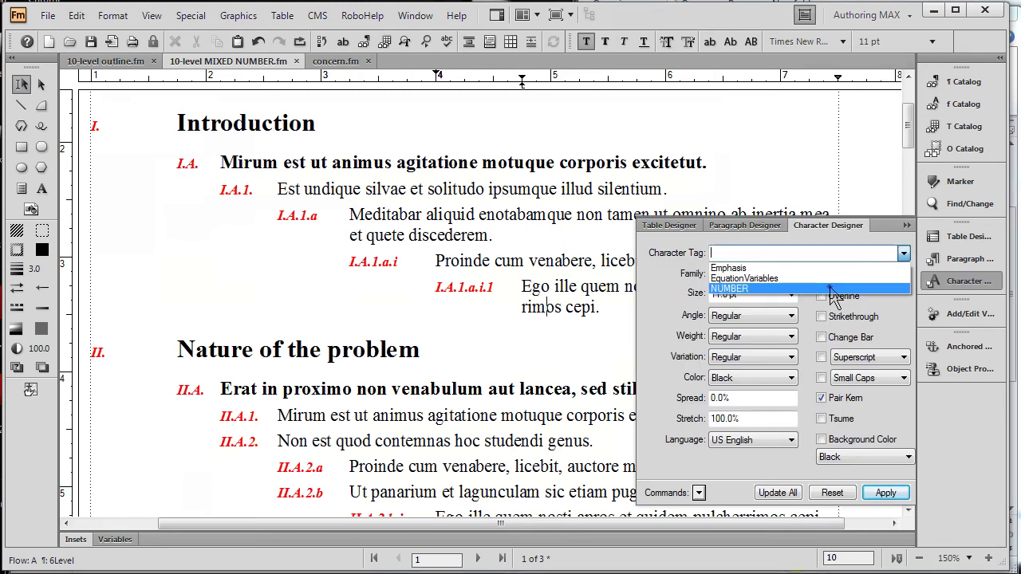
pyautogui.click(837, 289)
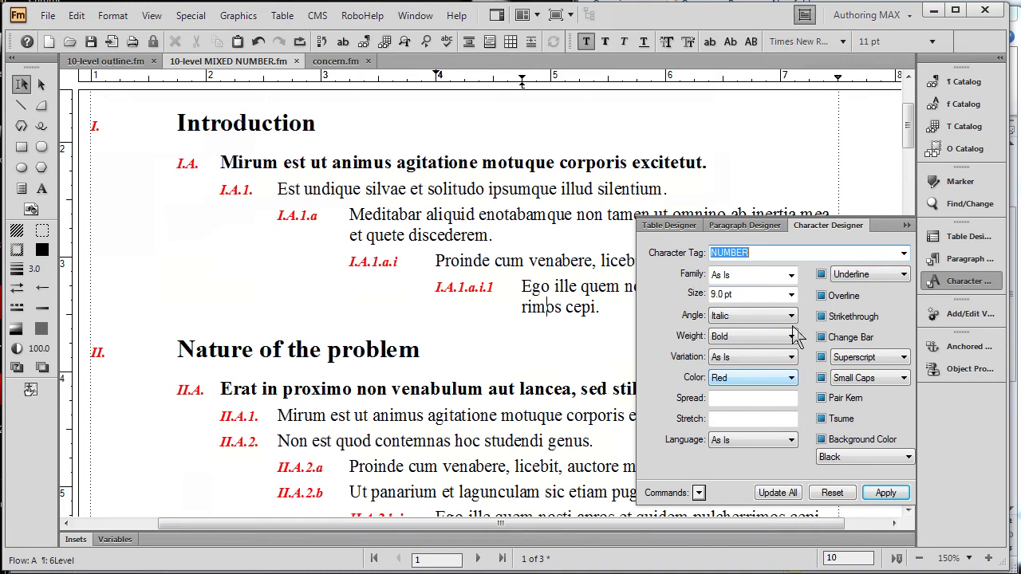
pyautogui.click(792, 317)
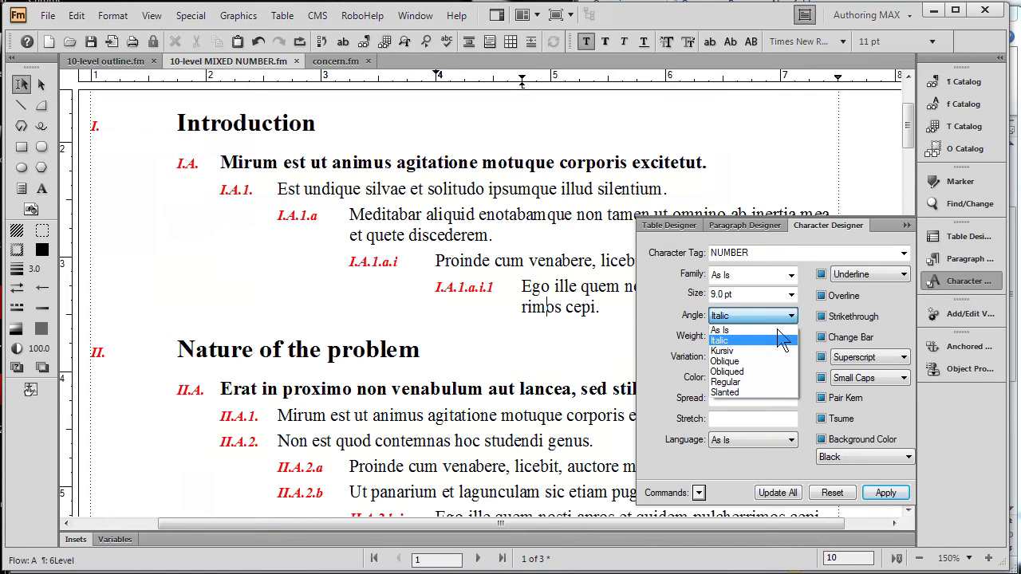
pyautogui.click(769, 382)
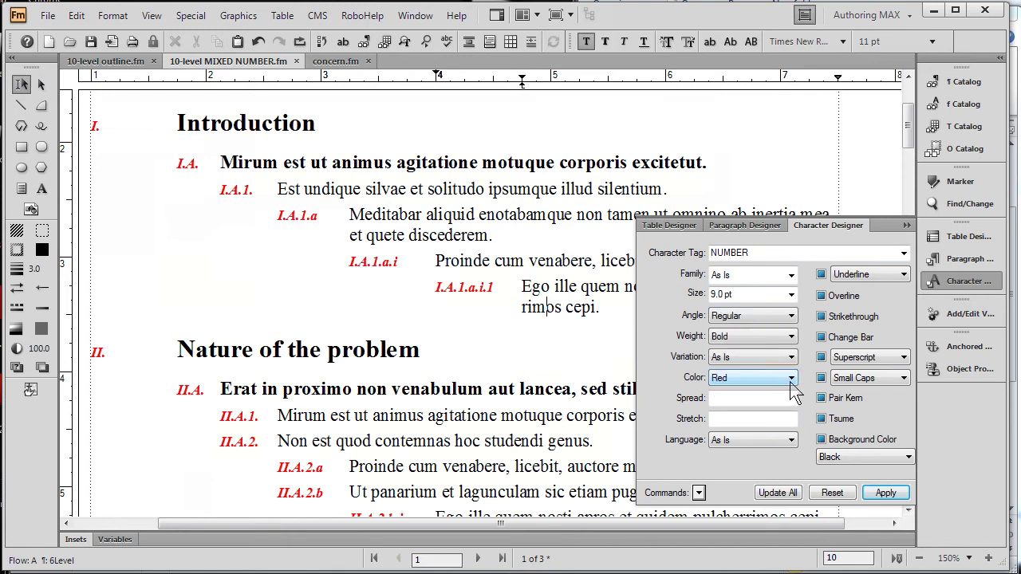
pyautogui.click(789, 379)
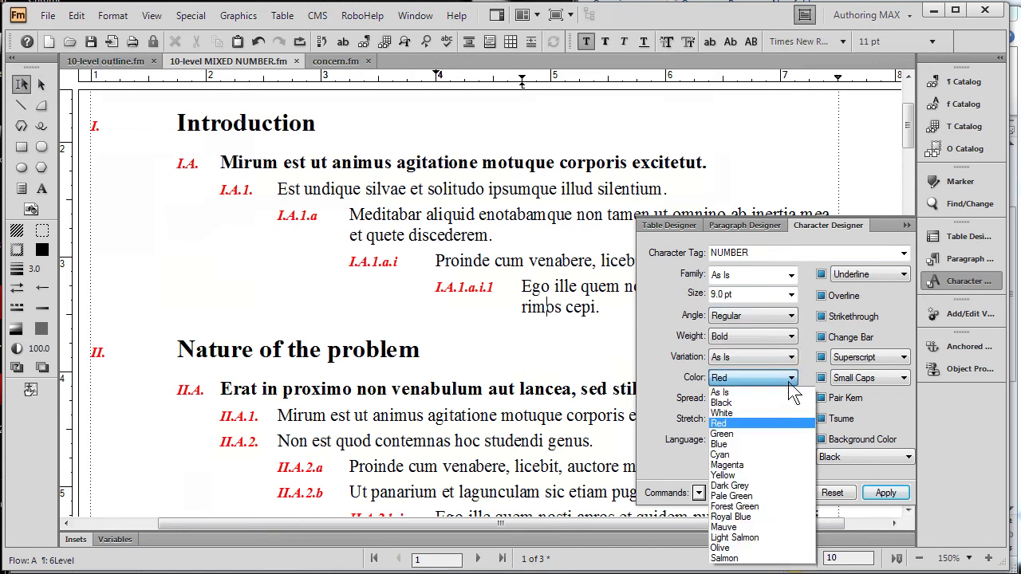
pyautogui.click(770, 444)
# Update all NUMBER text, remove overrides so numbers turn blue, and switch to concern.fm
pyautogui.click(775, 493)
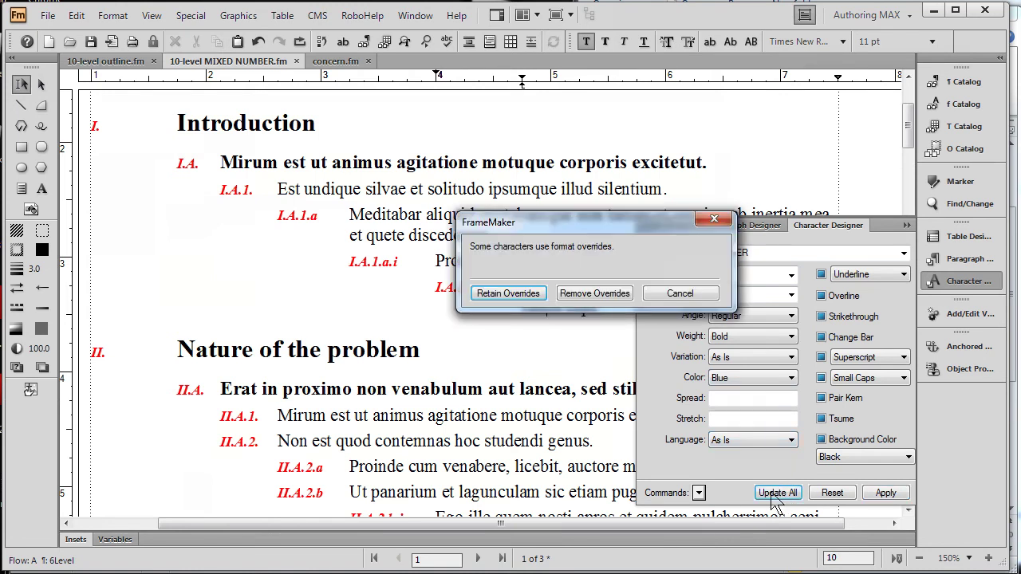
pyautogui.click(574, 295)
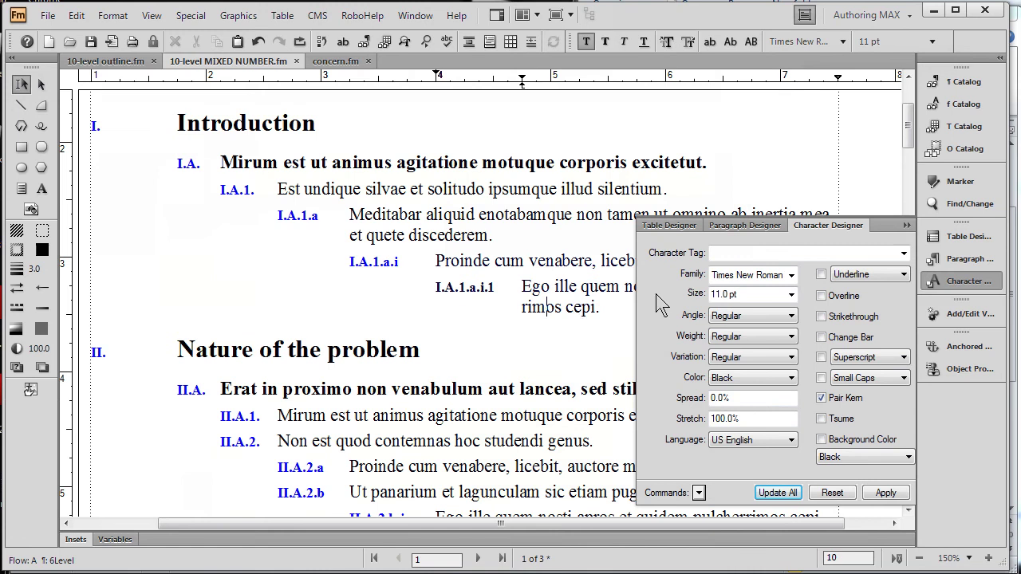
pyautogui.click(907, 227)
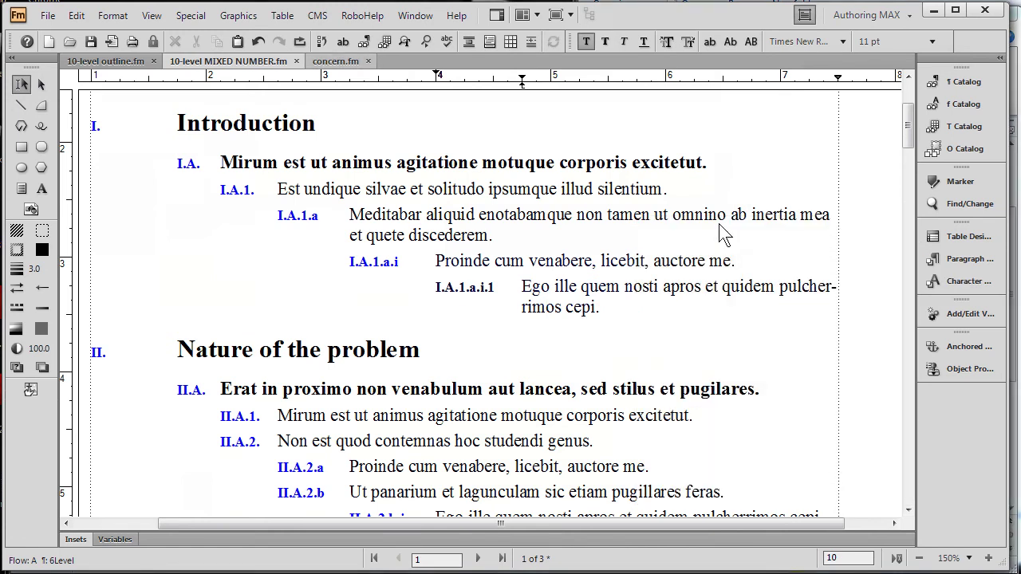
pyautogui.click(337, 62)
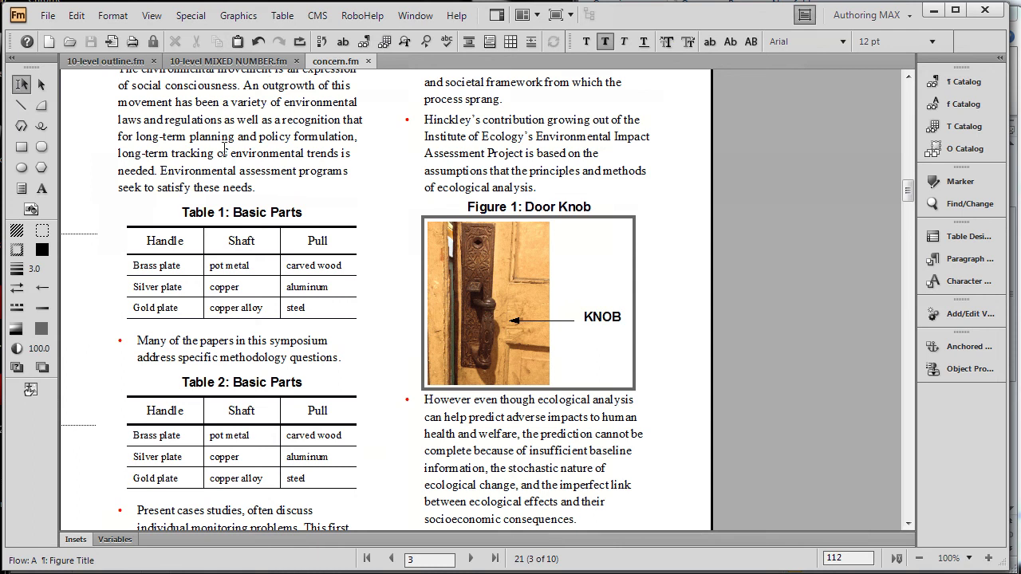
# Change the TableTitle autonumber to 'T:TABLE -- <n+>:' and update all table captions
pyautogui.click(231, 214)
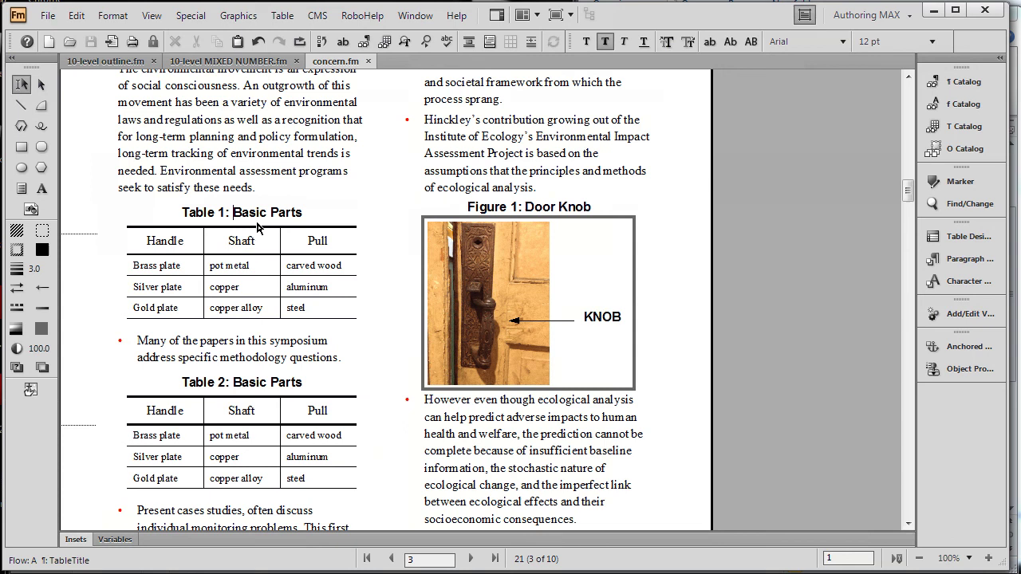
pyautogui.hotkey('ctrl', 'm')
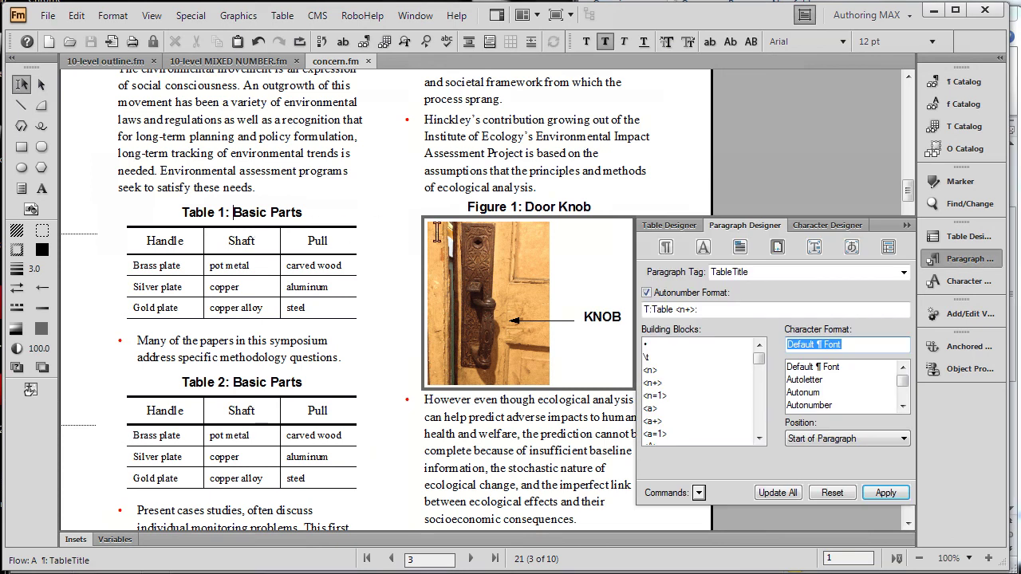
pyautogui.click(674, 309)
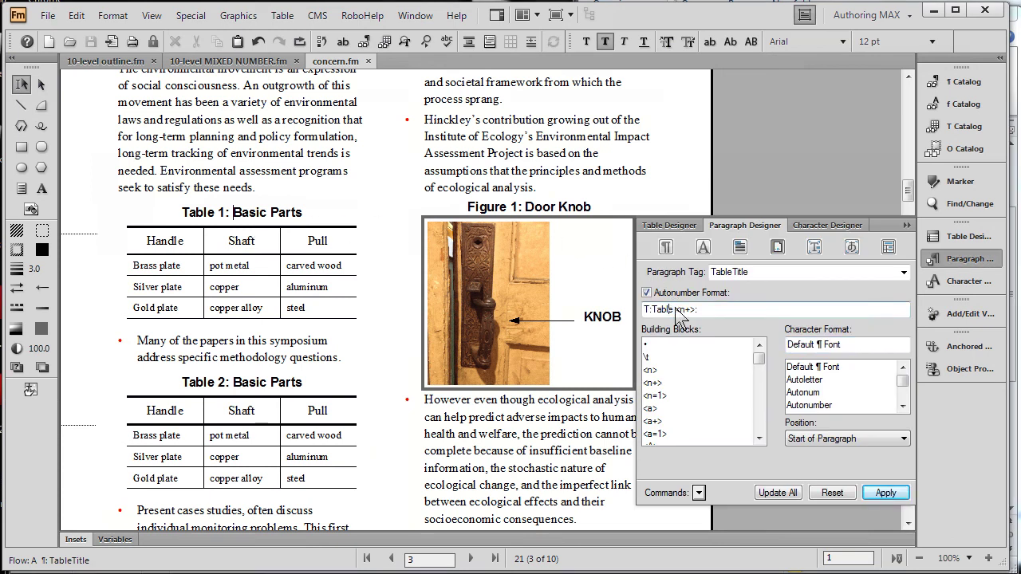
pyautogui.press('BackSpace')
pyautogui.press('BackSpace')
pyautogui.press('BackSpace')
pyautogui.press('BackSpace')
pyautogui.write('LE ')
pyautogui.write('--')
pyautogui.click(773, 494)
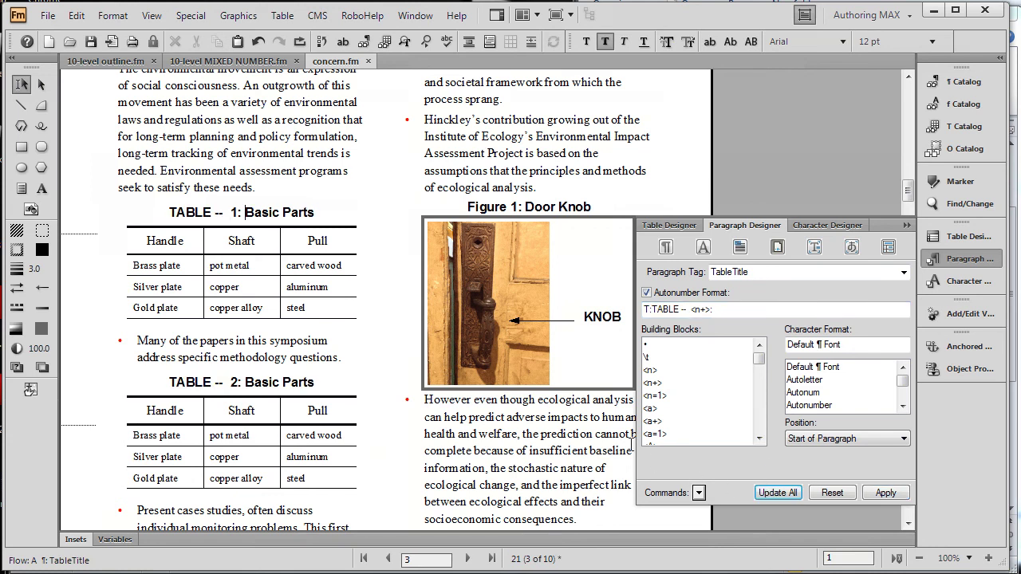
# Change the Figure Title autonumber to 'F:Illustration <n+>:' and update the Door Knob caption
pyautogui.click(554, 207)
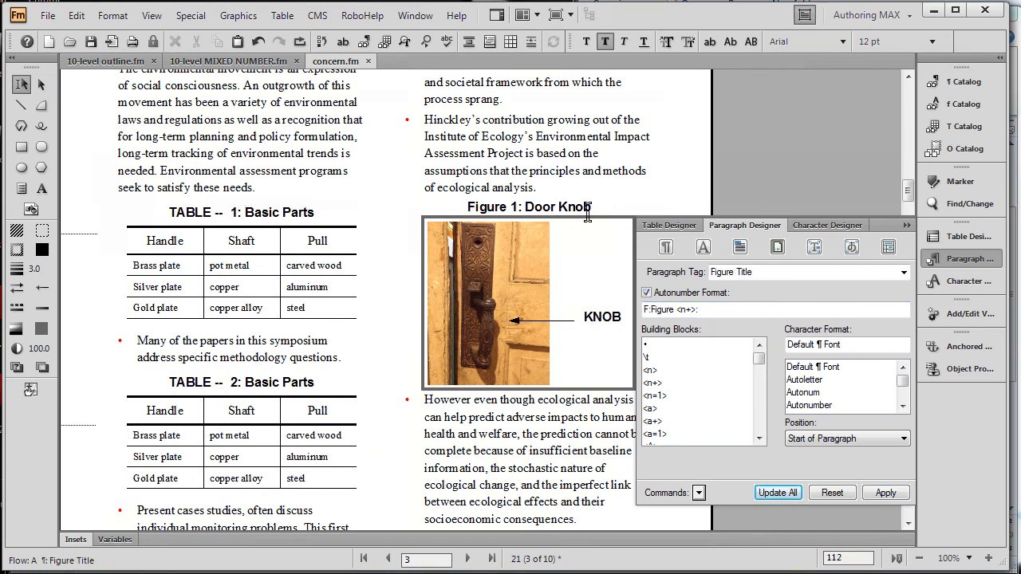
pyautogui.click(675, 310)
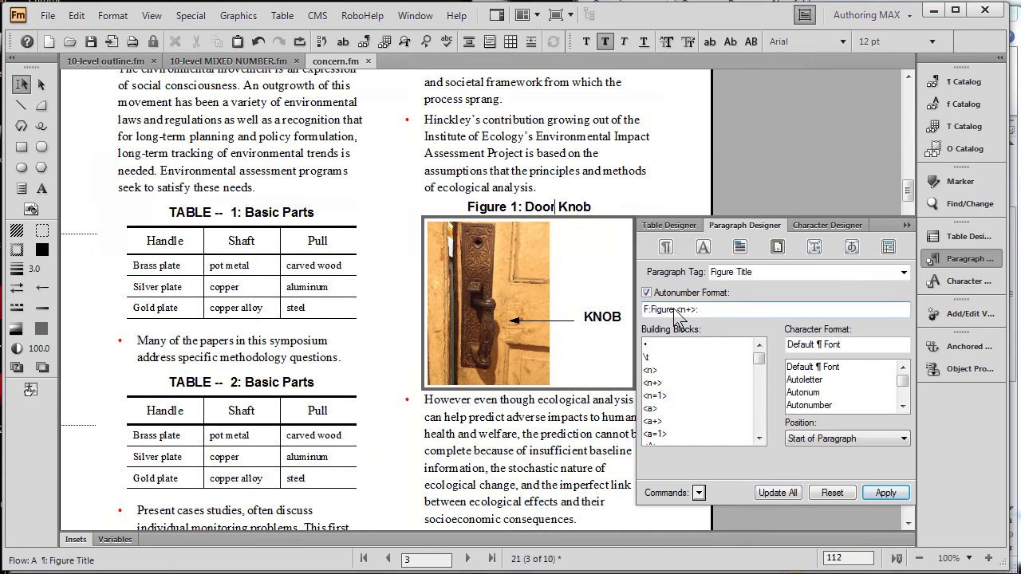
pyautogui.press('BackSpace')
pyautogui.press('BackSpace')
pyautogui.press('BackSpace')
pyautogui.press('BackSpace')
pyautogui.press('BackSpace')
pyautogui.press('BackSpace')
pyautogui.write('Illu')
pyautogui.write('stration')
pyautogui.click(792, 495)
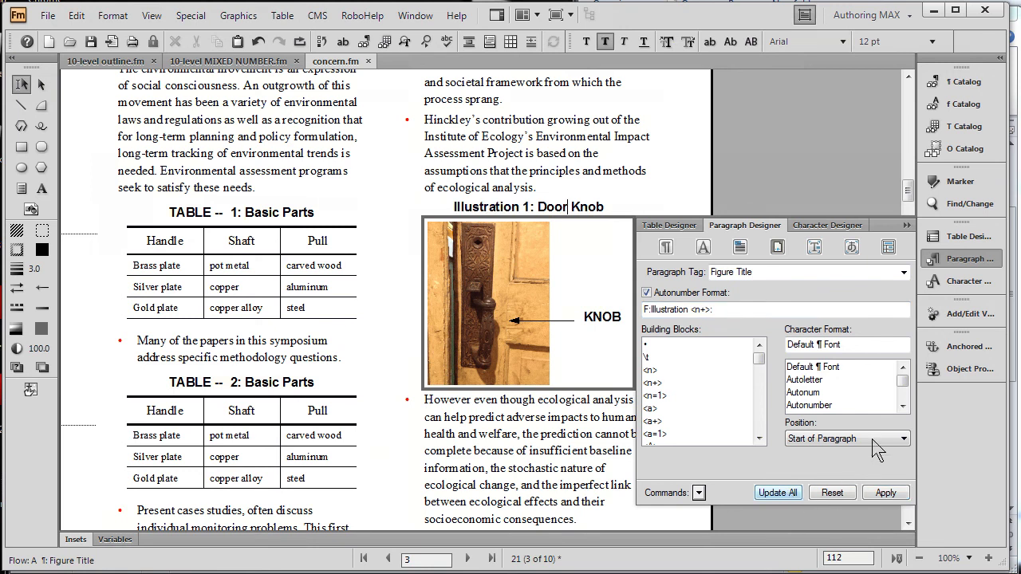
pyautogui.click(907, 226)
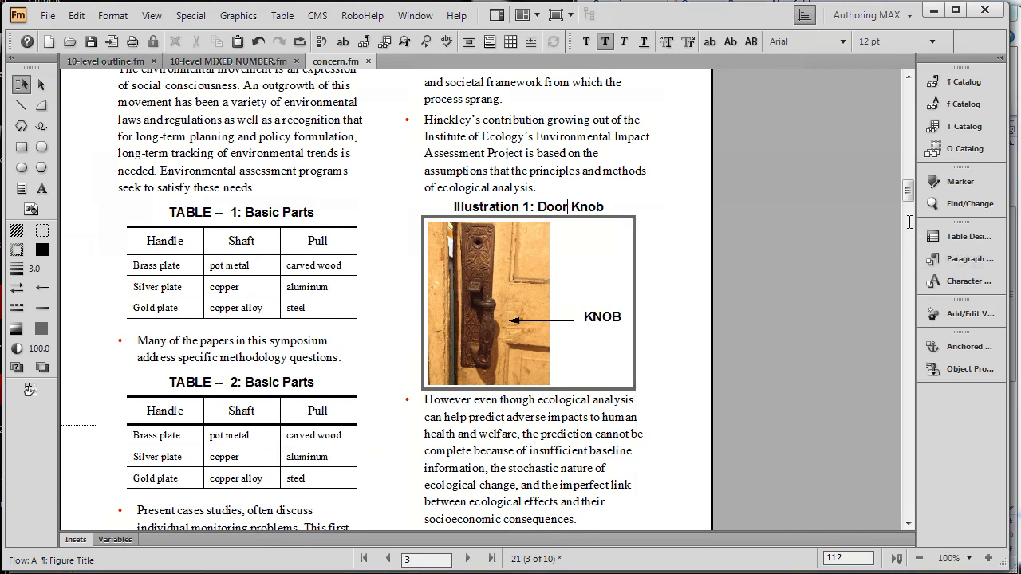